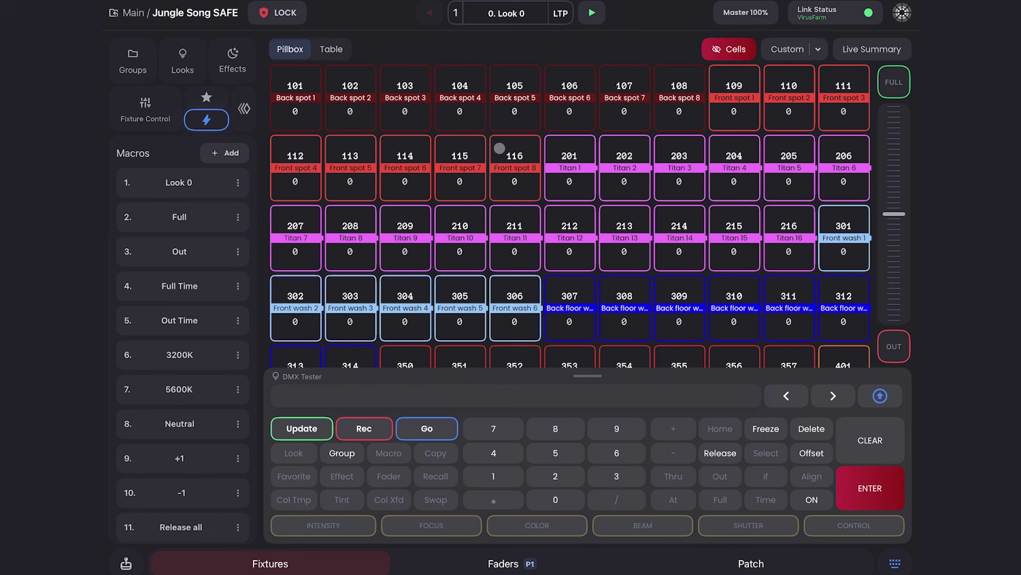
Step: Extend the back spots selection with Titans 201–216 and back floor washes 307–314
left_click_drag(295, 95, 679, 96)
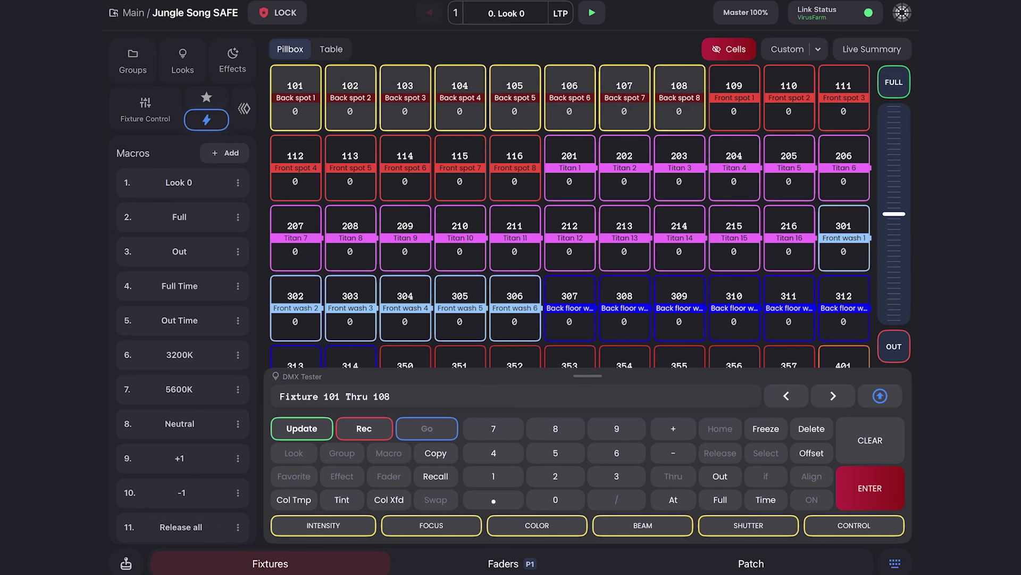
left_click_drag(569, 168, 789, 238)
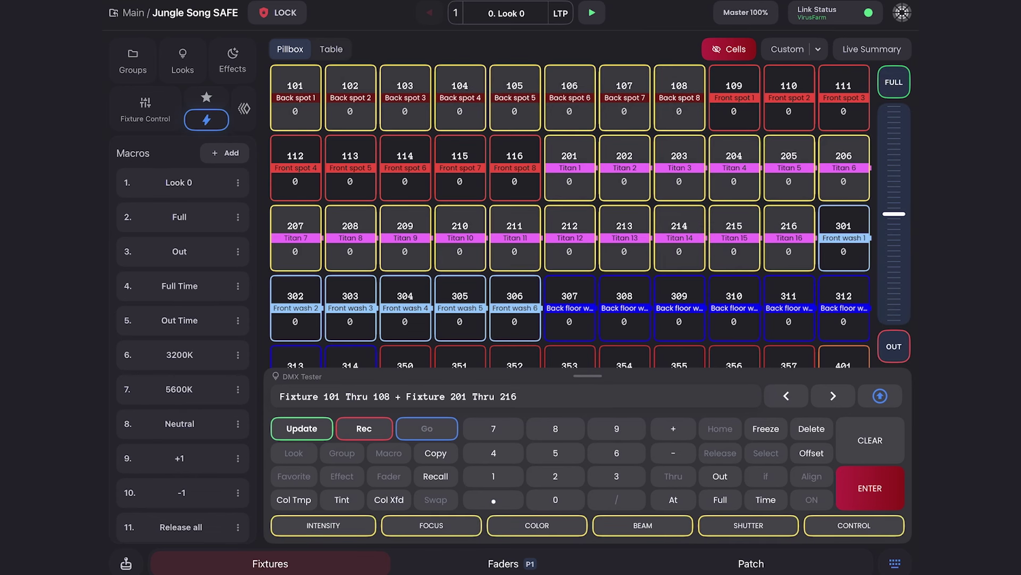
scroll(571, 215, "down", 2)
left_click_drag(569, 212, 350, 282)
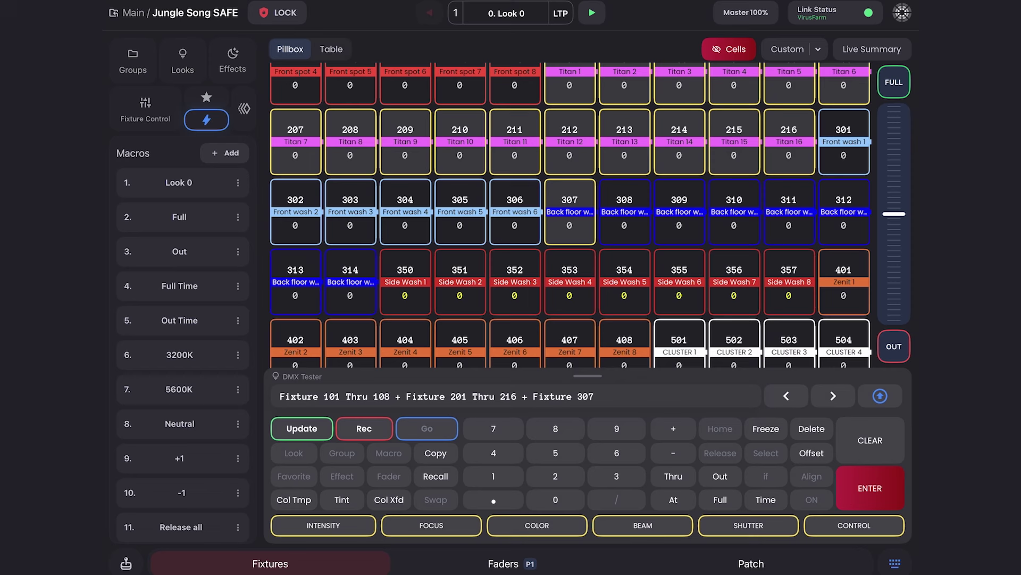
scroll(571, 215, "down", 5)
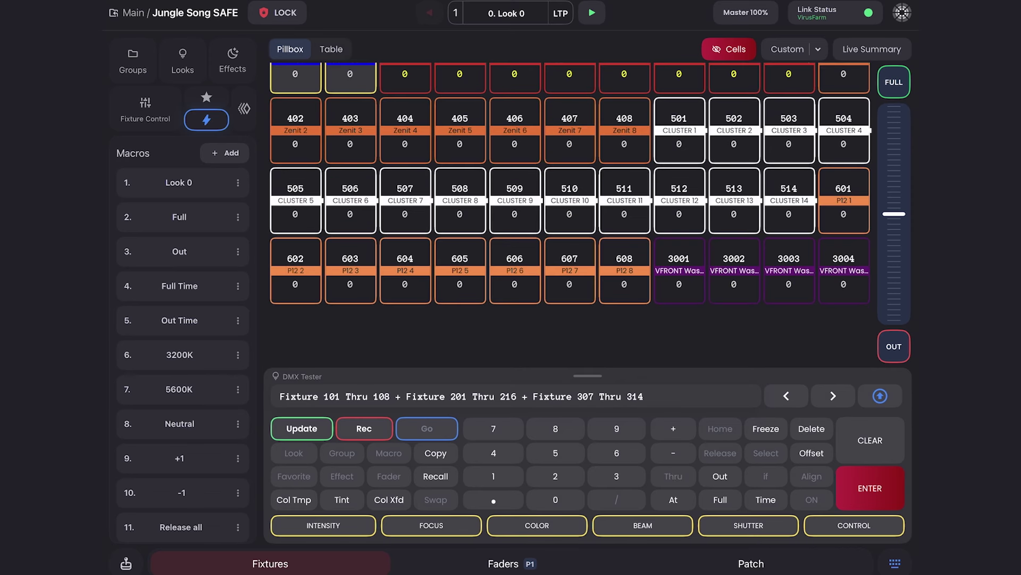
scroll(747, 153, "up", 5)
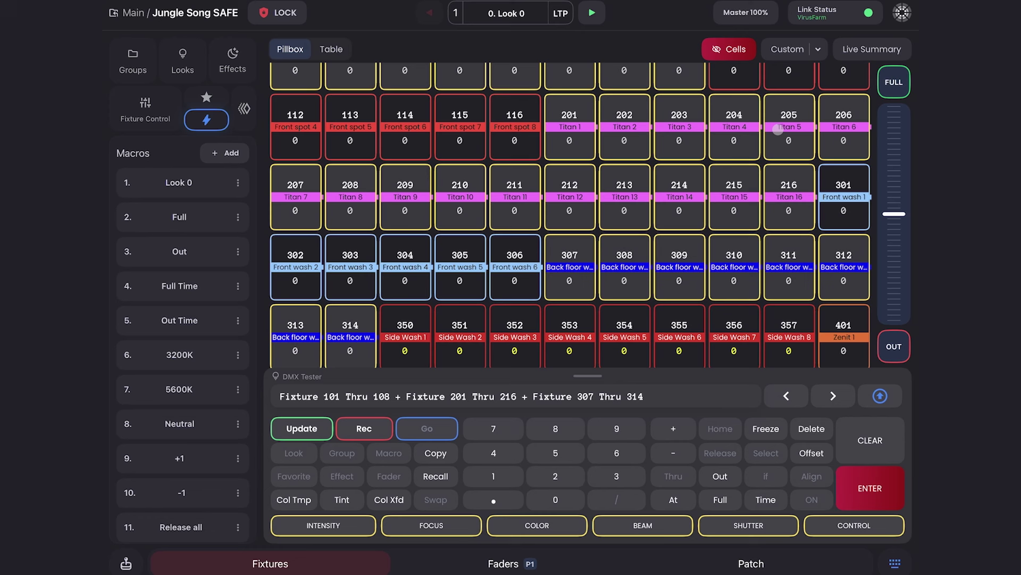
Step: Save the 32-fixture selection as custom view 'Back', then hide the sub-cells again
left_click(787, 48)
left_click(788, 90)
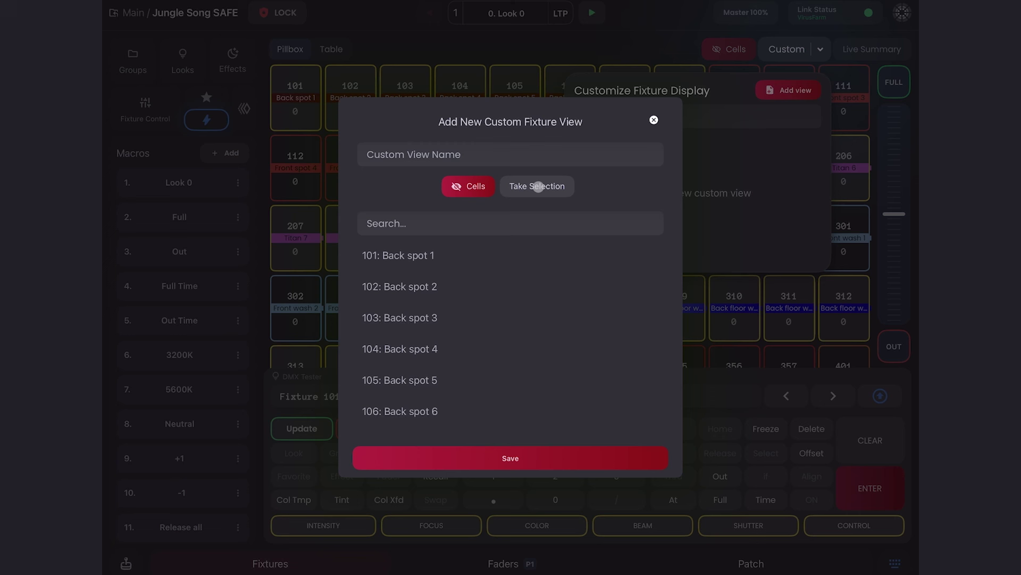
left_click(538, 185)
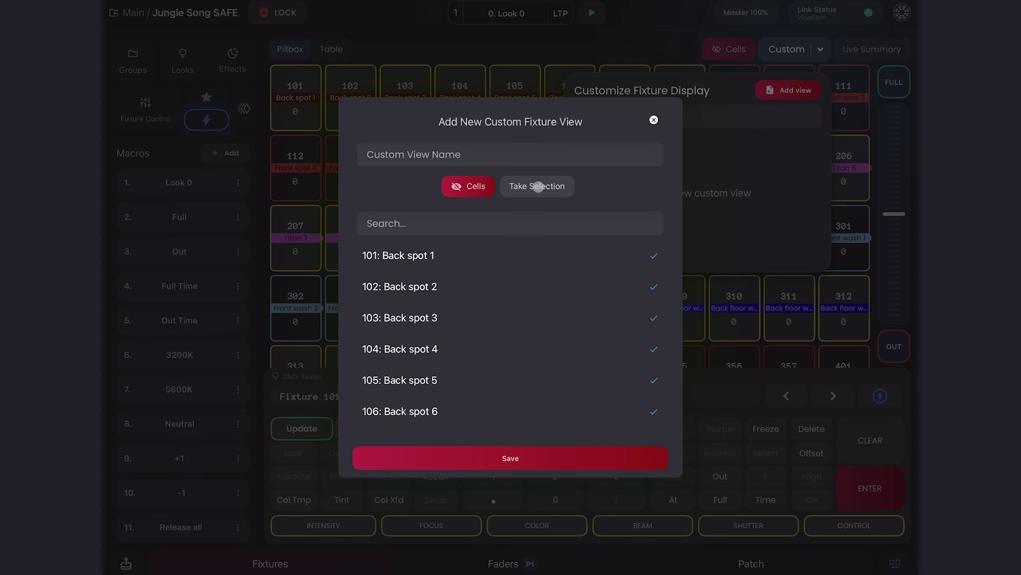
left_click(468, 186)
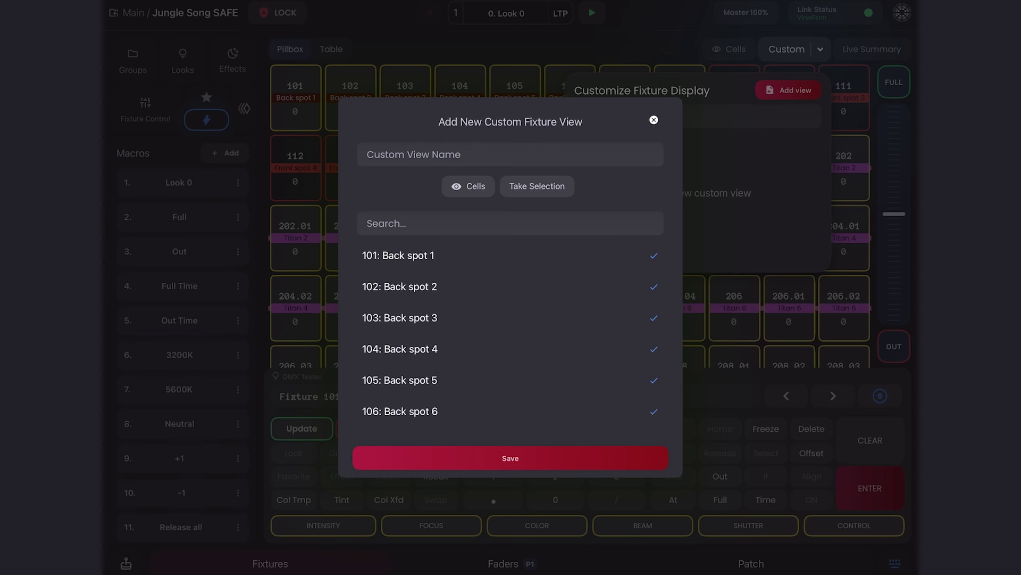
left_click(510, 154)
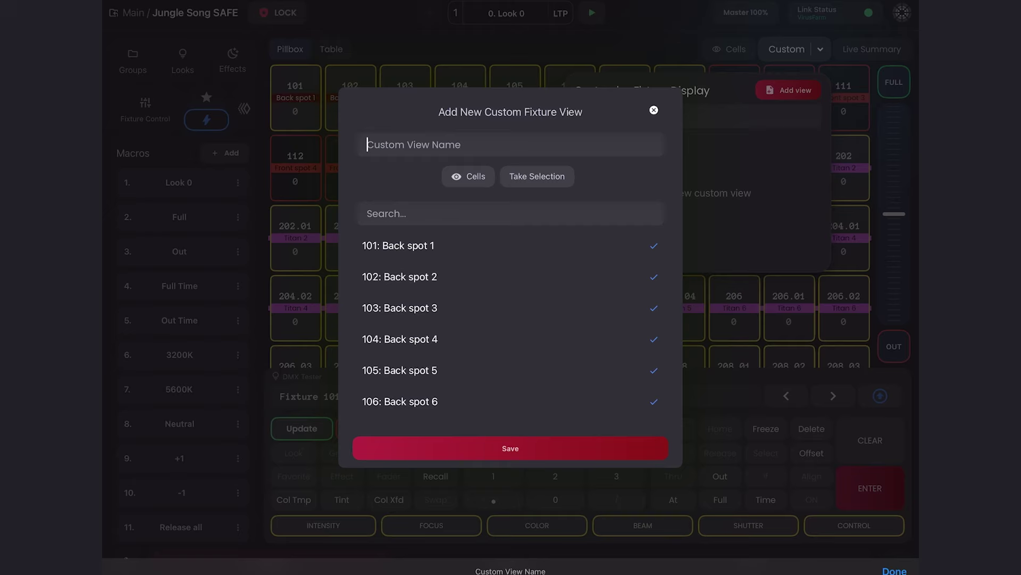
type("Back")
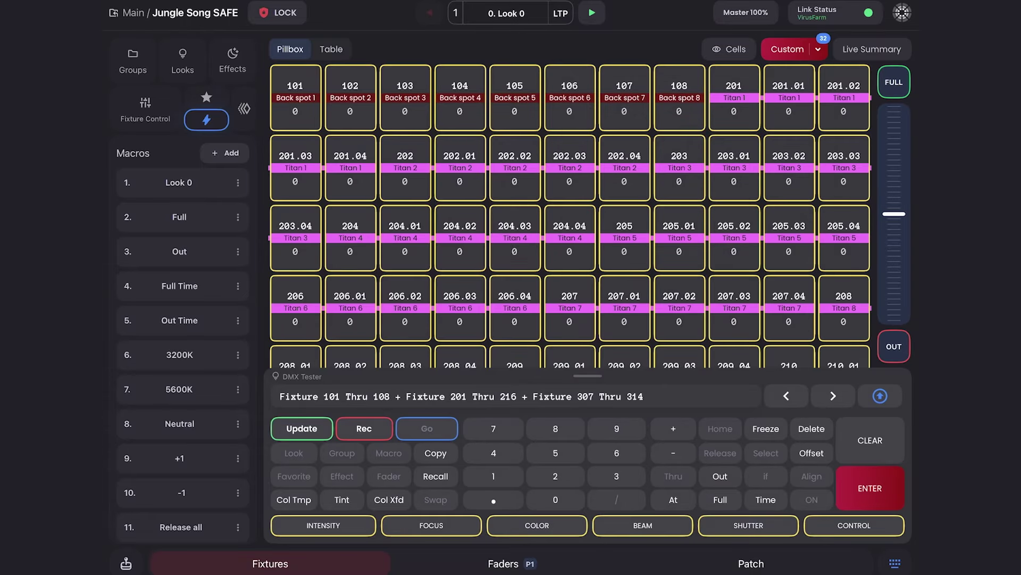
scroll(571, 215, "down", 10)
scroll(570, 216, "up", 10)
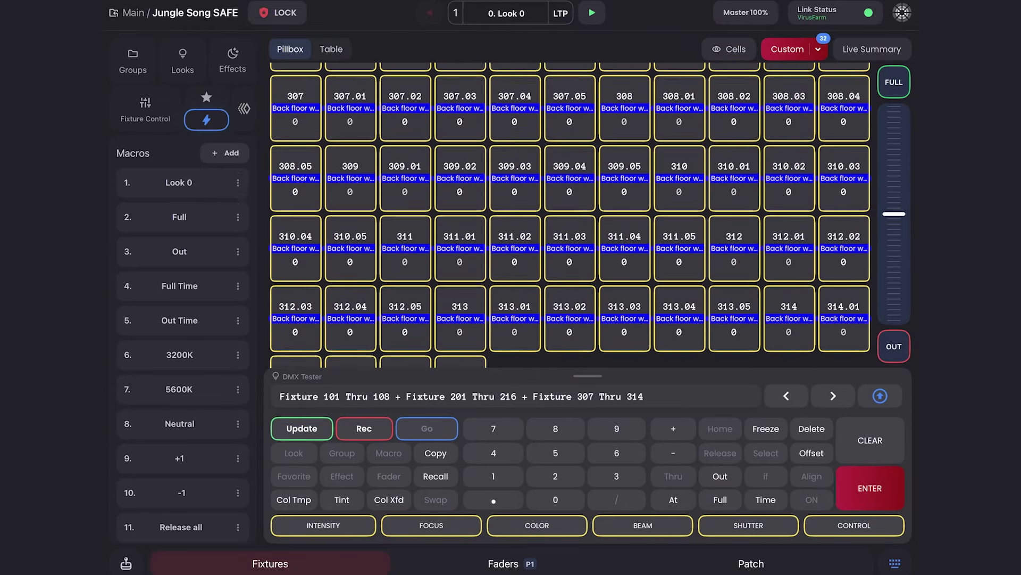
scroll(570, 216, "up", 3)
left_click(729, 48)
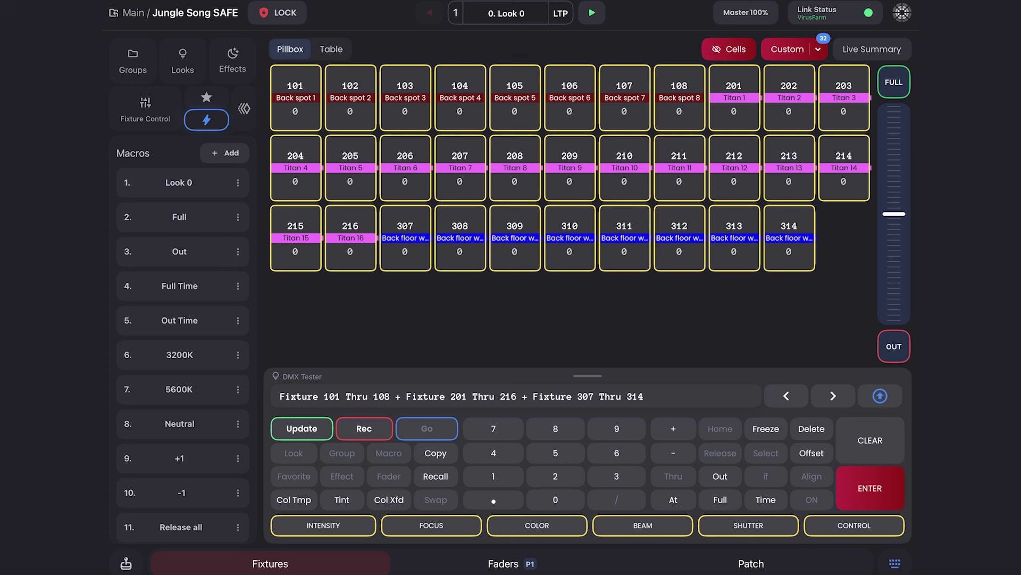
Step: Select the front fixtures, including front wash 3001, and save them as the 'Front' view
left_click(788, 49)
scroll(569, 199, "down", 5)
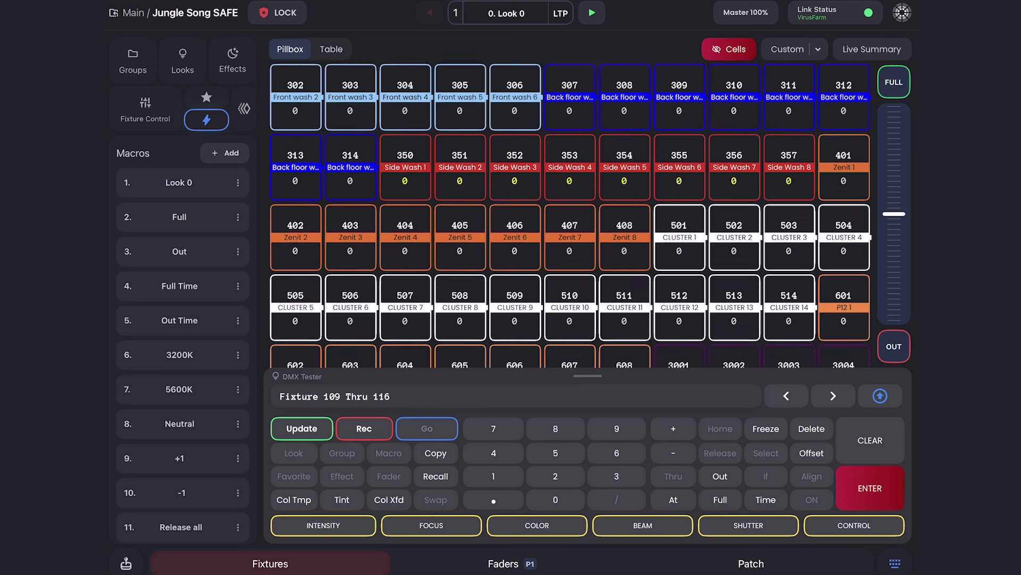
left_click(678, 297)
left_click_drag(680, 297, 843, 298)
scroll(570, 200, "up", 2)
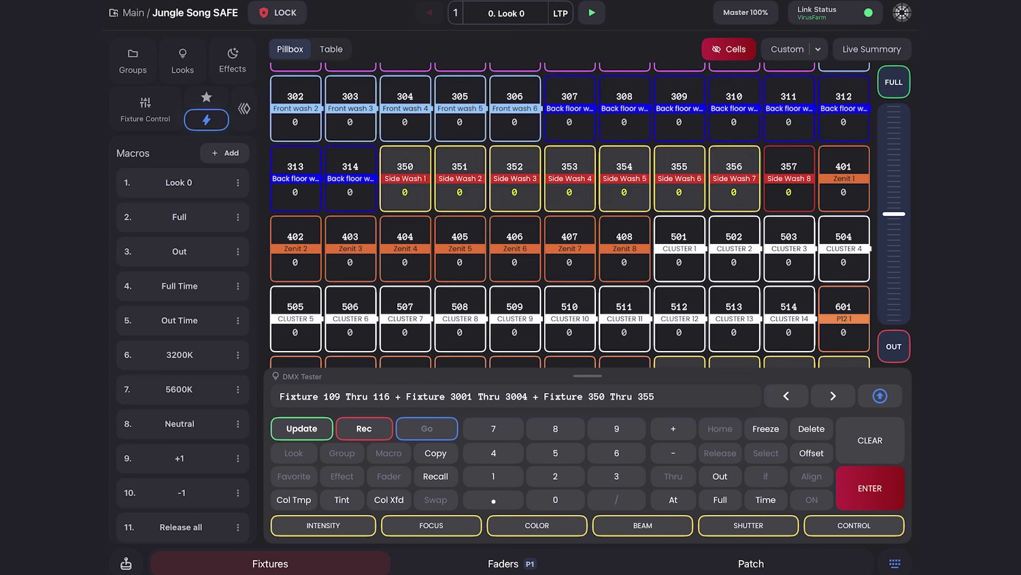
left_click_drag(405, 166, 789, 166)
left_click(788, 49)
left_click(788, 90)
scroll(511, 360, "down", 5)
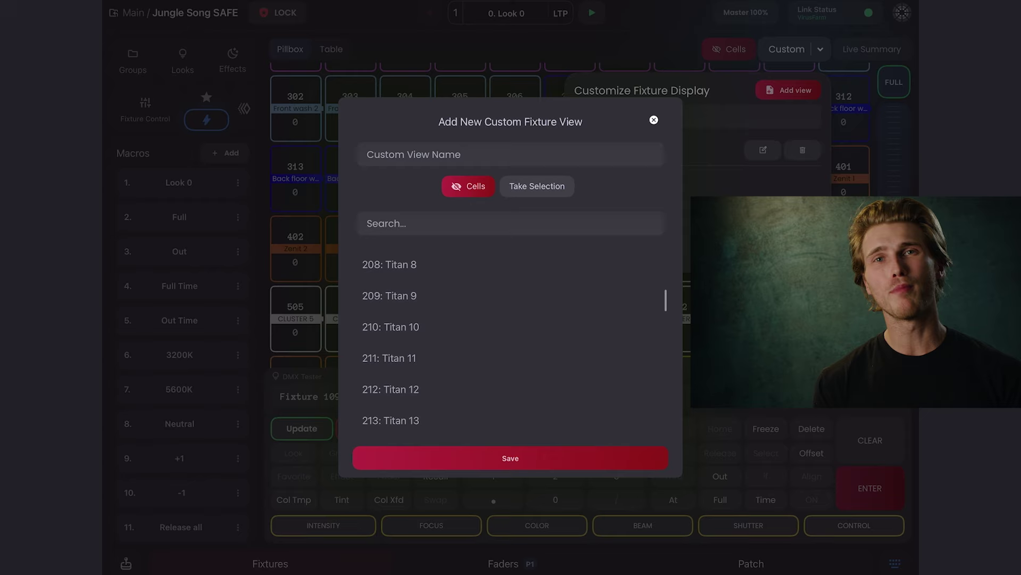
scroll(511, 359, "up", 5)
left_click(511, 153)
type("Front")
key("Return")
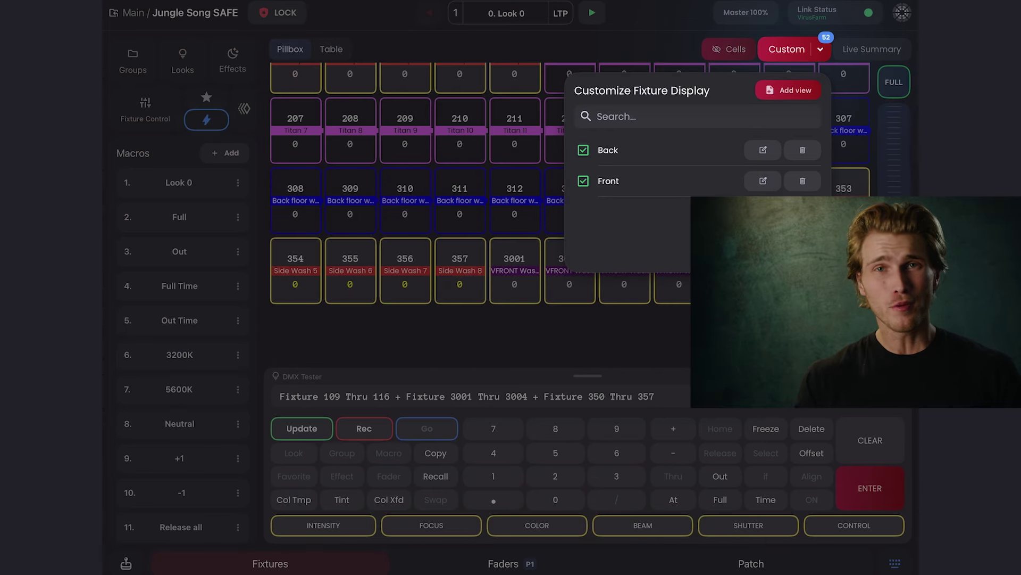
scroll(478, 216, "down", 3)
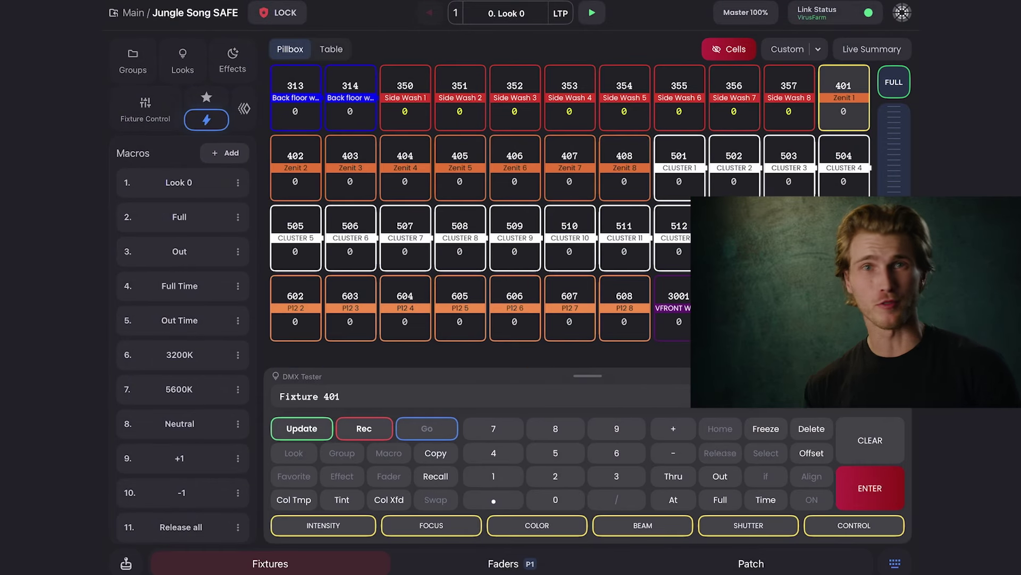
mouse_move(843, 96)
left_mouse_down()
mouse_move(625, 166)
mouse_move(843, 166)
left_mouse_up()
Step: Add clusters 505–514 to the selection and save it as the 'Blinders' view
left_click_drag(296, 239, 789, 238)
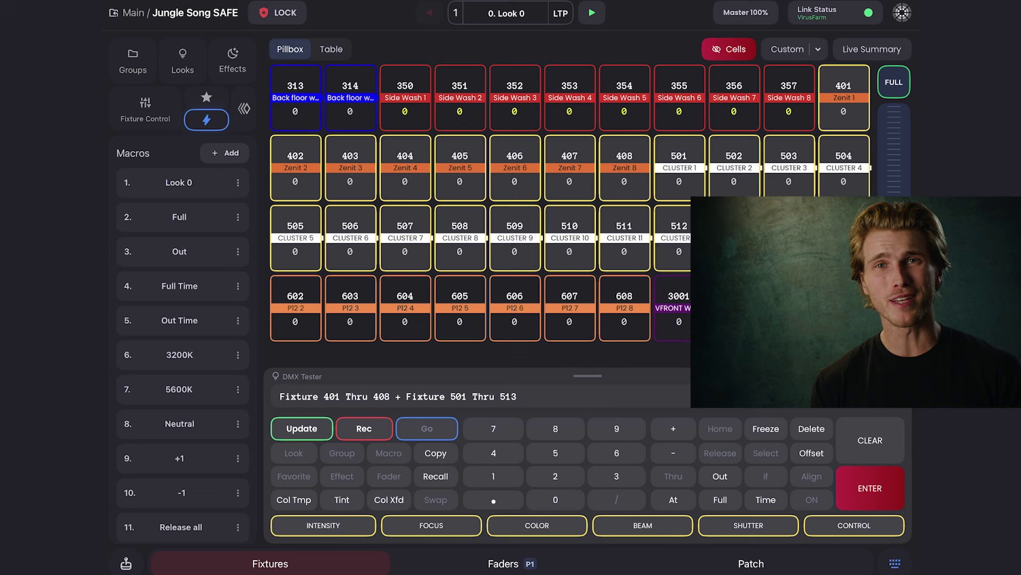
left_click(796, 49)
left_click(789, 90)
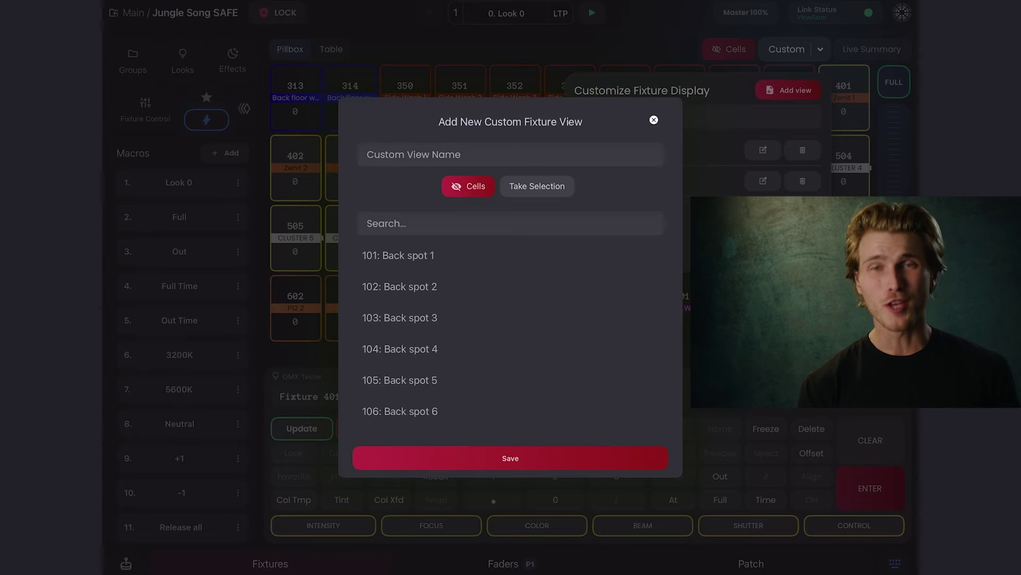
left_click(511, 96)
type("Blinders")
key("Return")
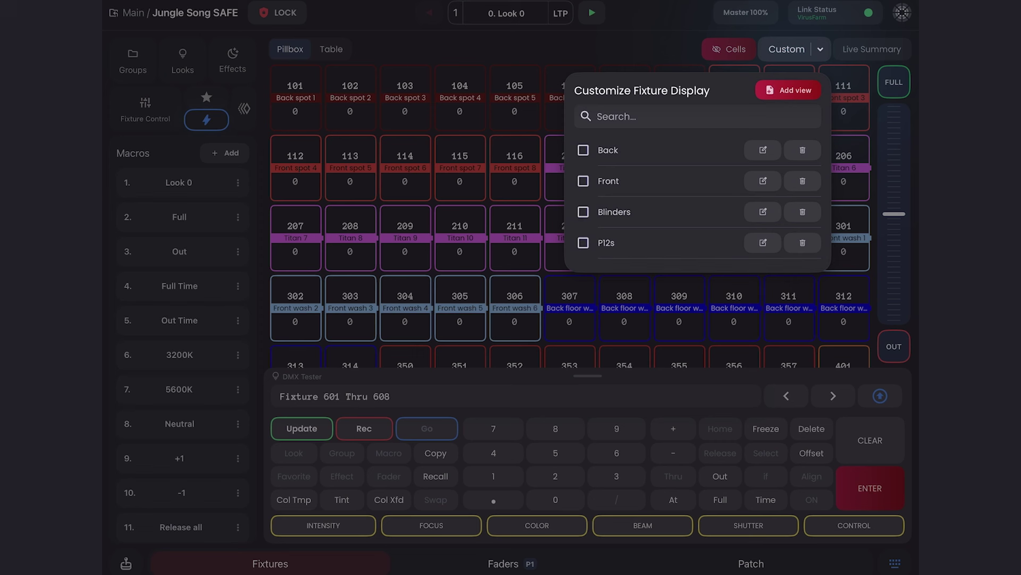
Step: Stack the Blinders and Back views, then switch custom filtering off and back on
left_click(583, 211)
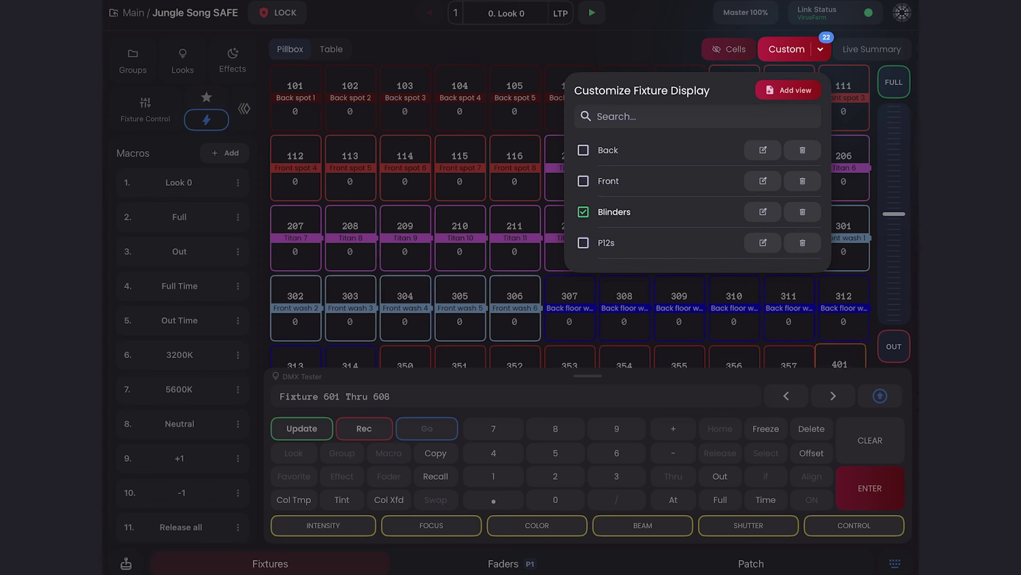
left_click(584, 150)
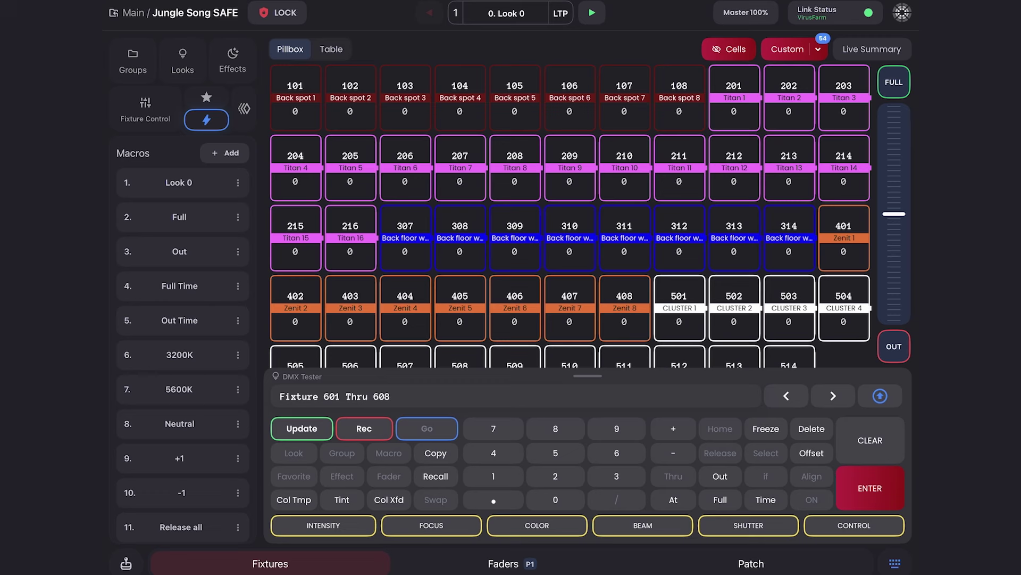
left_click(788, 49)
left_click(787, 49)
Step: Uncheck Back and Blinders in the view list, leaving only the Front view active
left_click(818, 48)
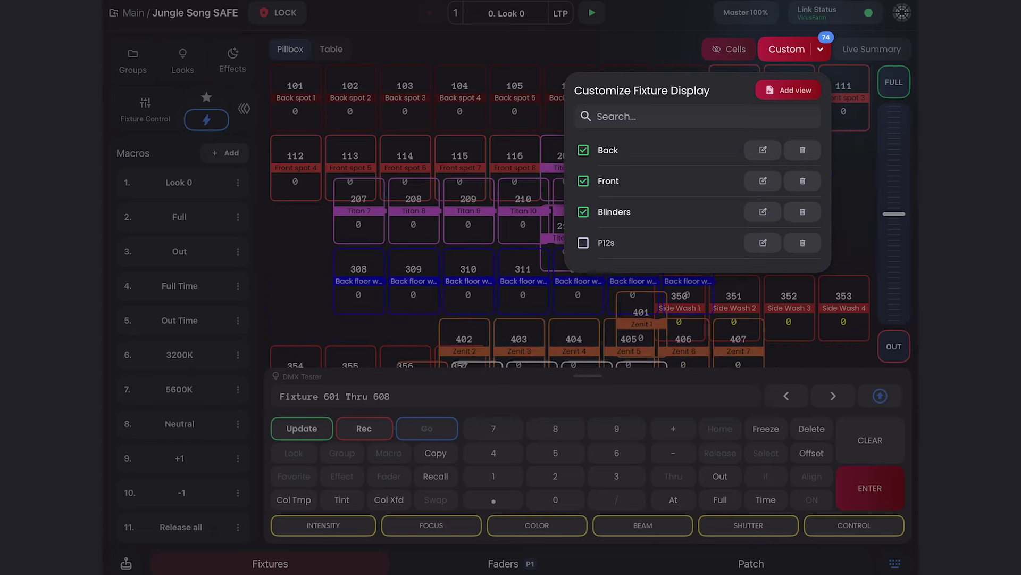
left_click(583, 151)
left_click(584, 211)
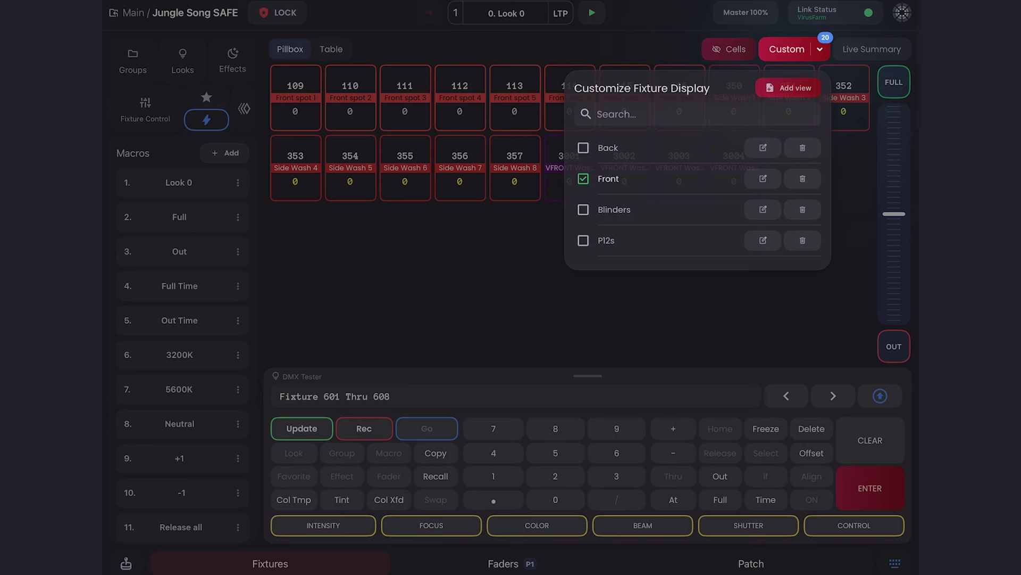